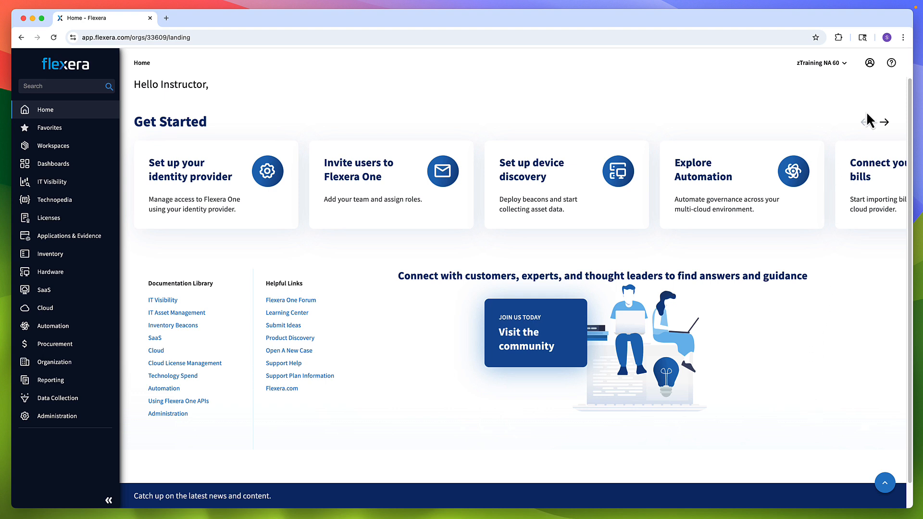
- Open the SaaS Integrations topic of the SaaS Management documentation and expand its list of application instructions
left_click(892, 63)
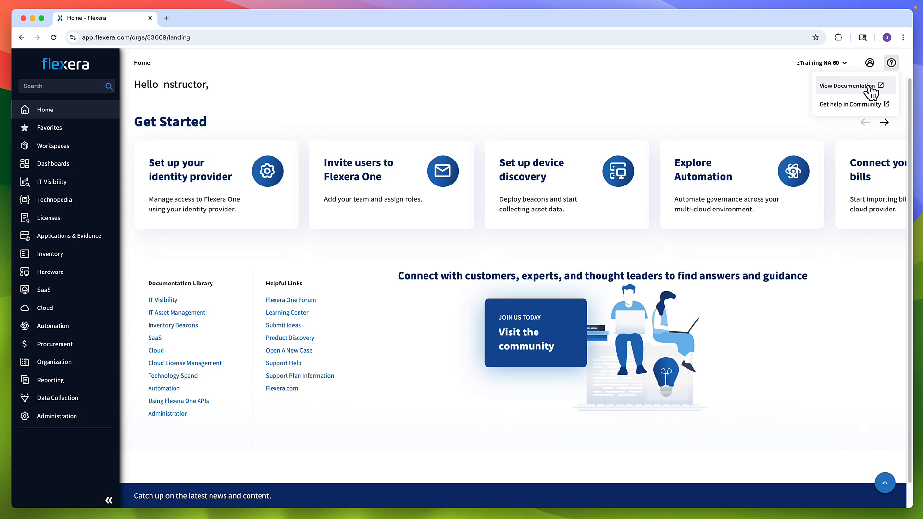
left_click(871, 87)
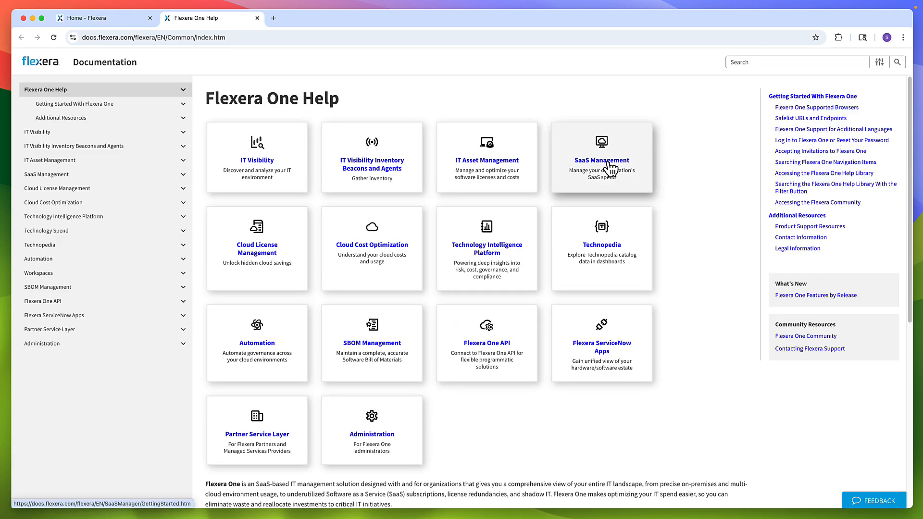
left_click(611, 168)
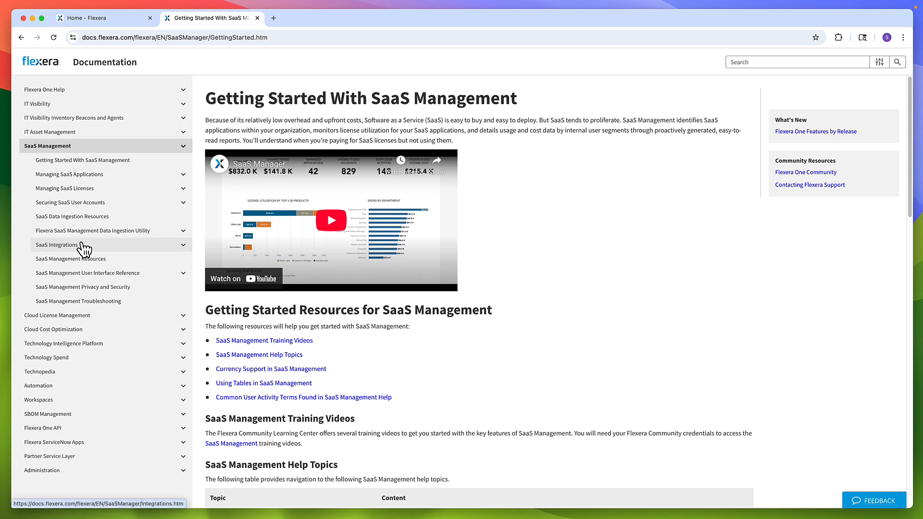
left_click(82, 244)
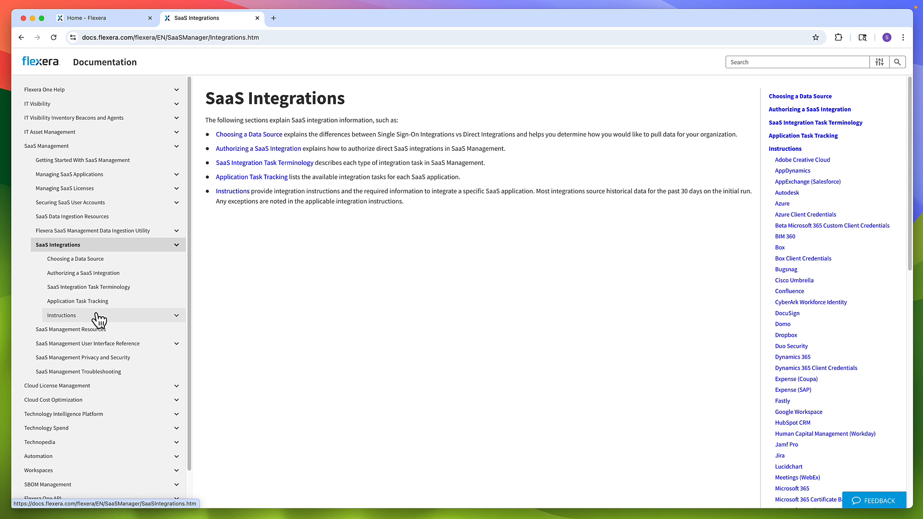
left_click(177, 315)
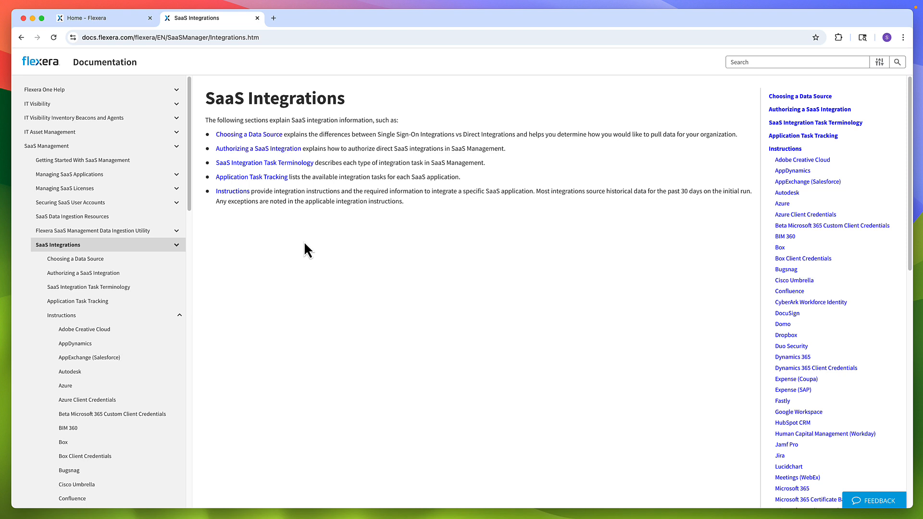
- Find and open the Microsoft 365 Client Credentials topic among the SaaS integration instructions
scroll(110, 345, "down", 1)
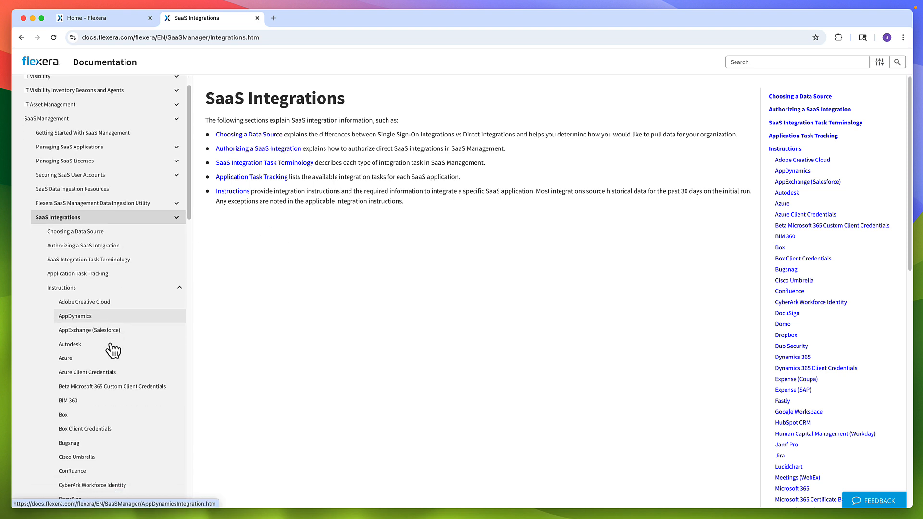
scroll(113, 351, "down", 2)
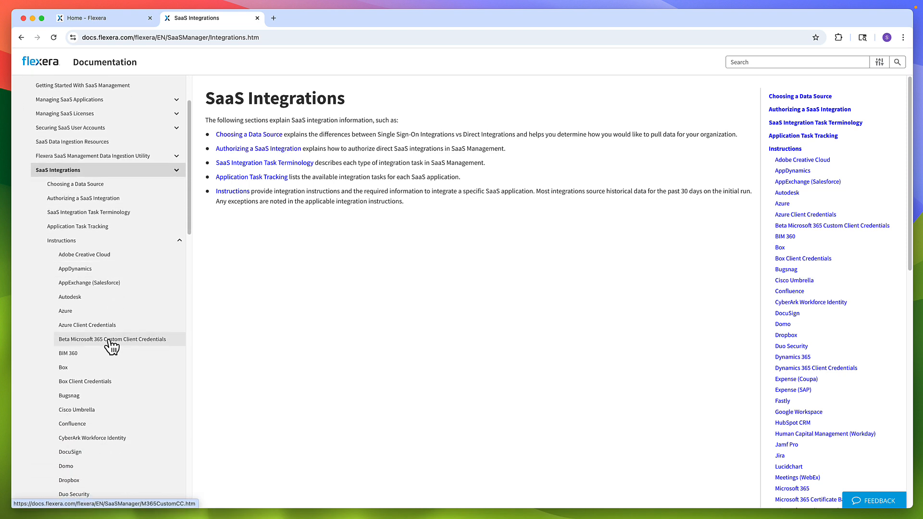
scroll(112, 345, "down", 10)
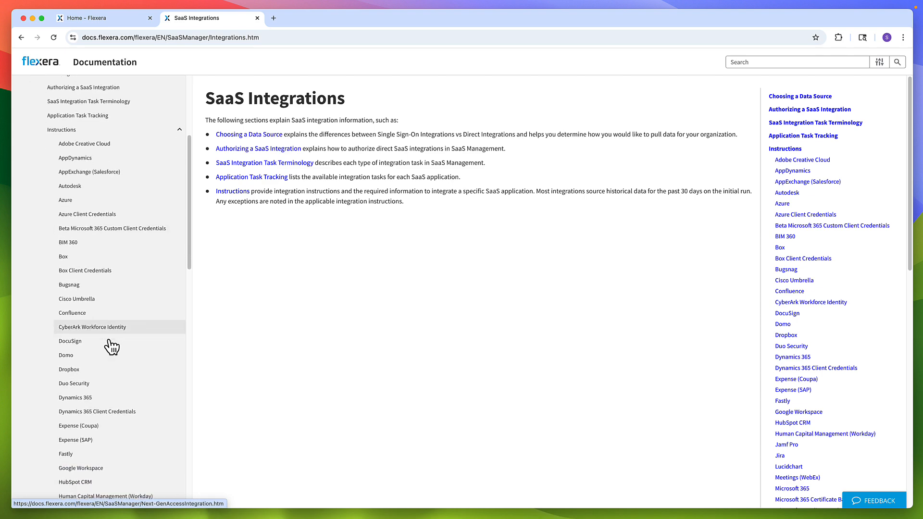
scroll(112, 346, "down", 6)
left_click(111, 349)
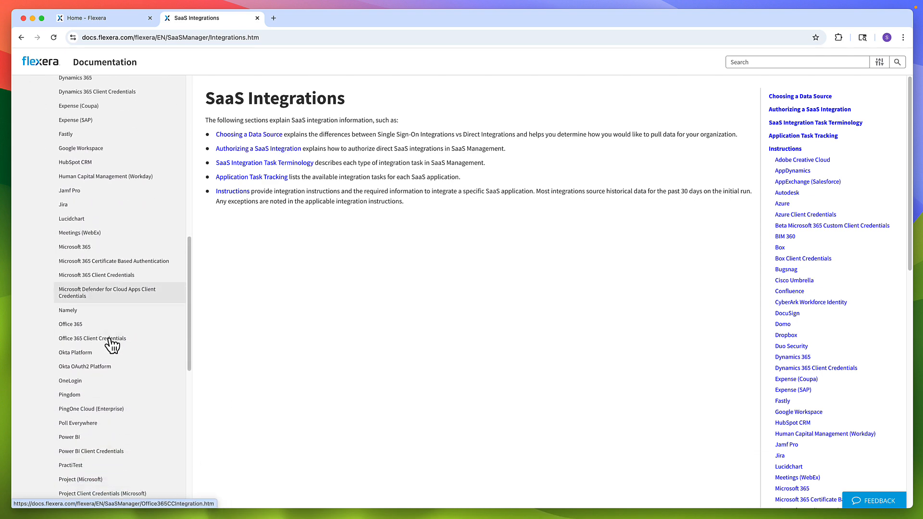
- Review the Microsoft 365 Client Credentials topic for stored information, minimum permissions, required credentials and the procedure for obtaining them
scroll(518, 256, "down", 3)
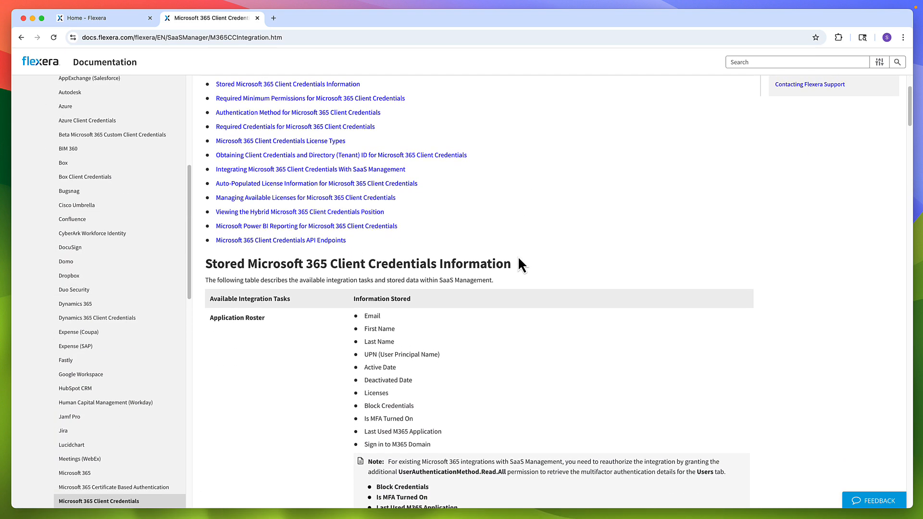
scroll(518, 256, "down", 2)
scroll(518, 256, "down", 1)
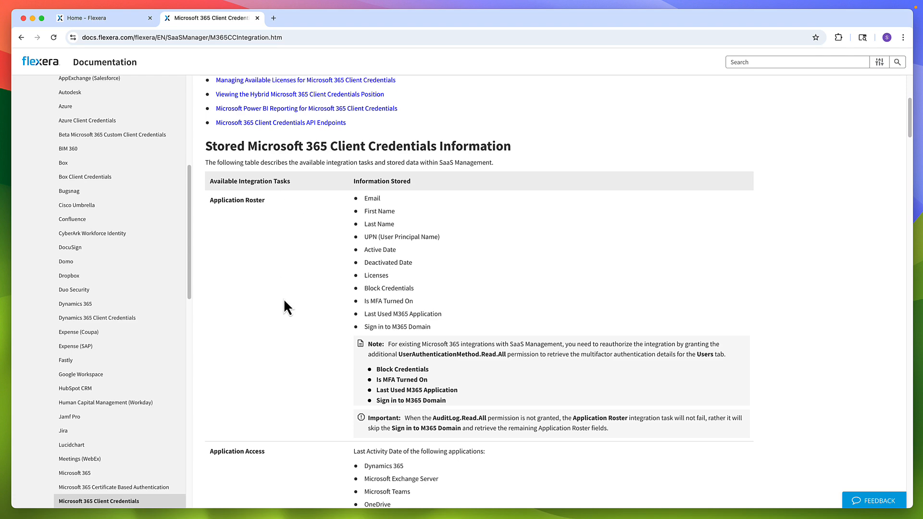
scroll(284, 301, "down", 10)
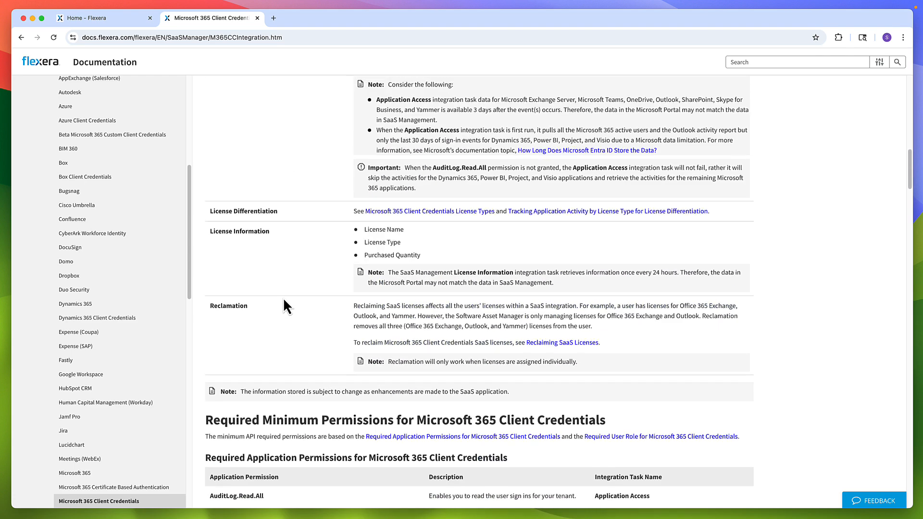
scroll(284, 301, "up", 10)
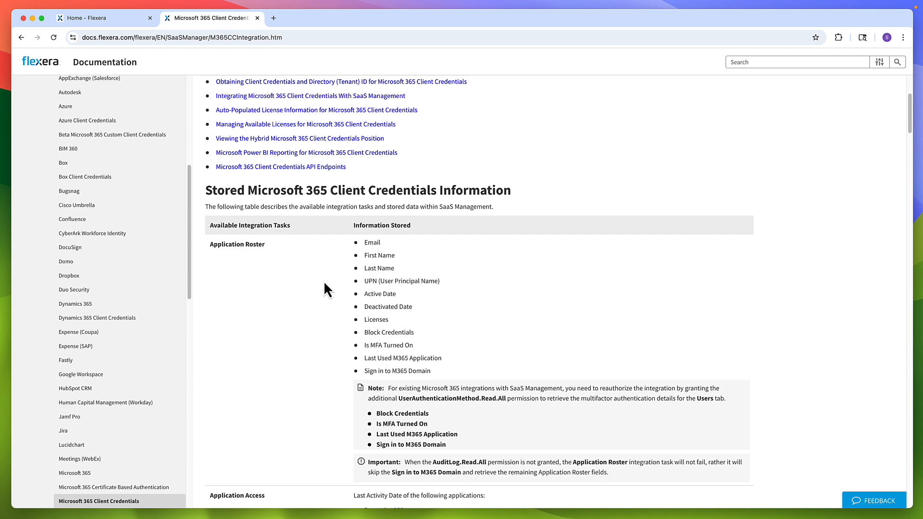
scroll(331, 313, "down", 10)
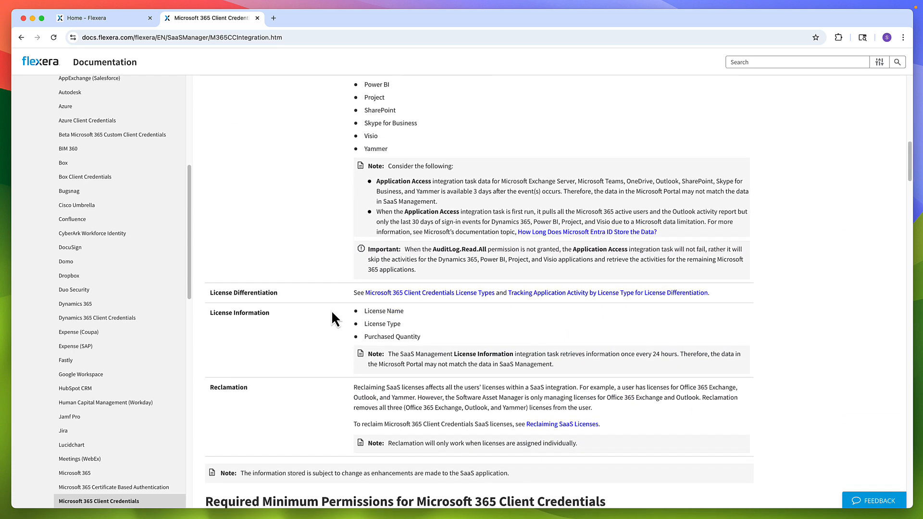
scroll(331, 310, "down", 10)
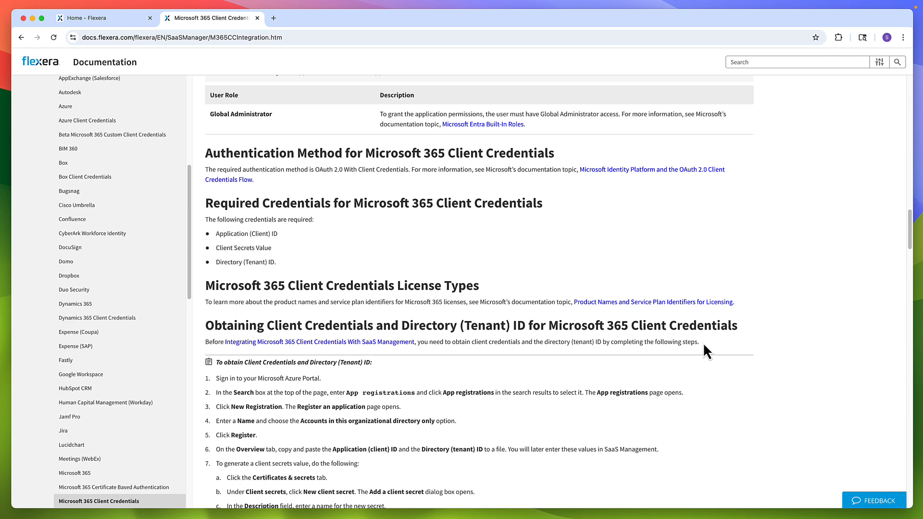
scroll(663, 357, "down", 5)
scroll(663, 358, "down", 1)
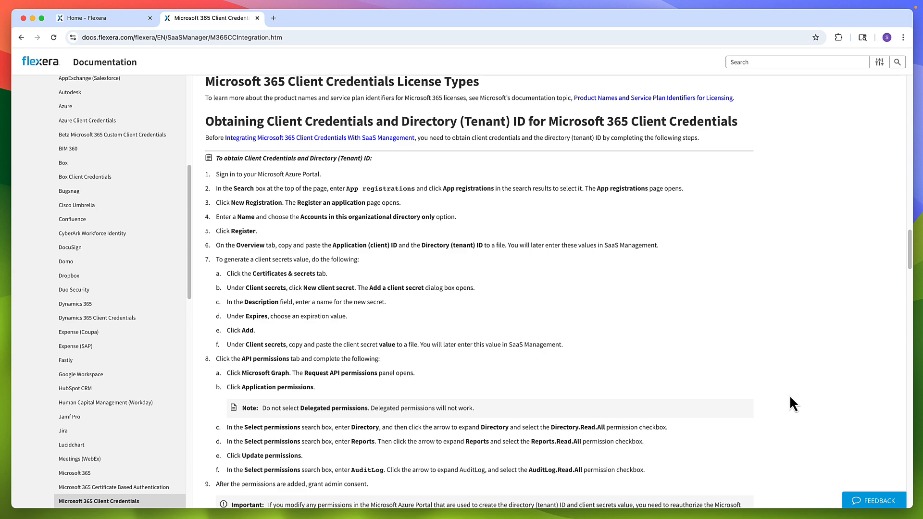
scroll(817, 433, "up", 6)
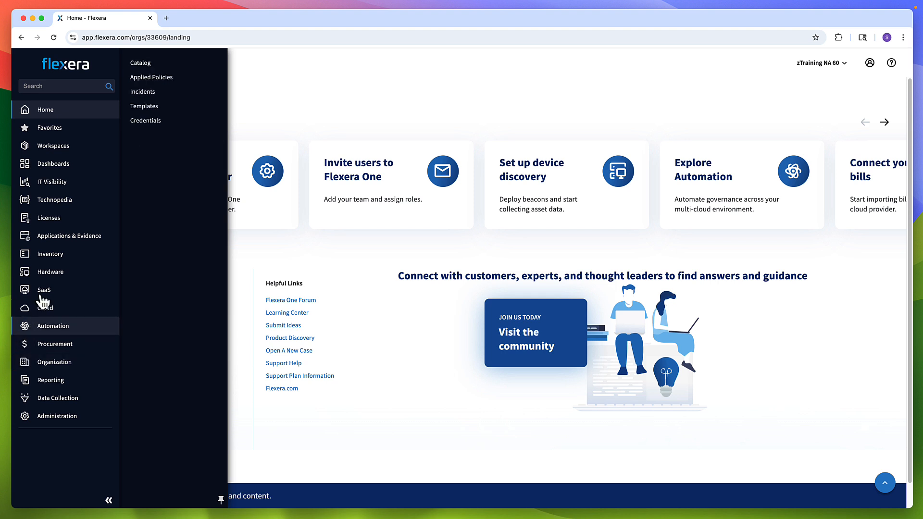
- Go to the managed SaaS applications in Flexera One and start adding a new application
mouse_move(44, 290)
left_click(188, 157)
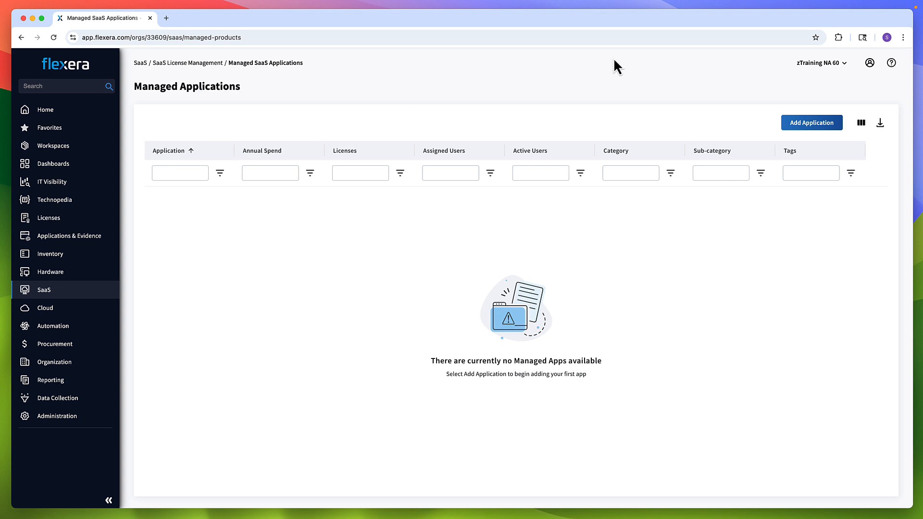
left_click(818, 124)
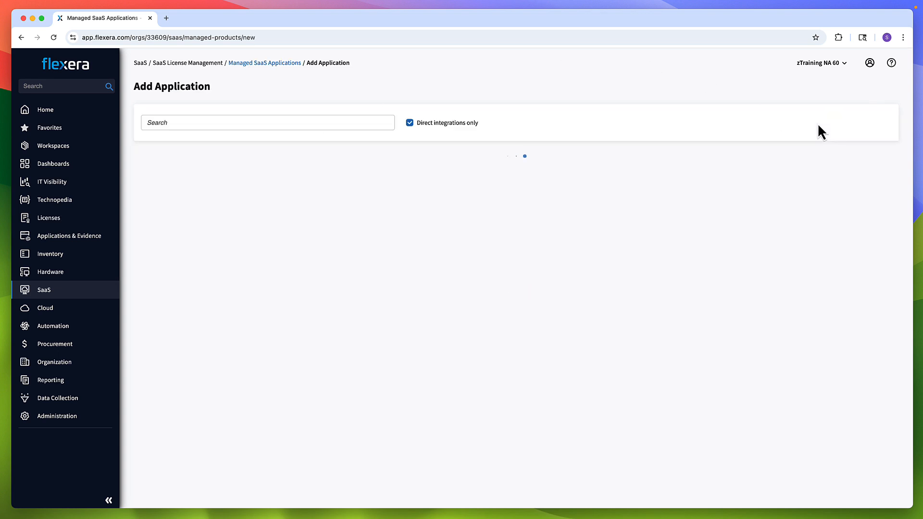
- Search the application catalog for "microsoft" and select Microsoft 365 Client Credentials
left_click(182, 123)
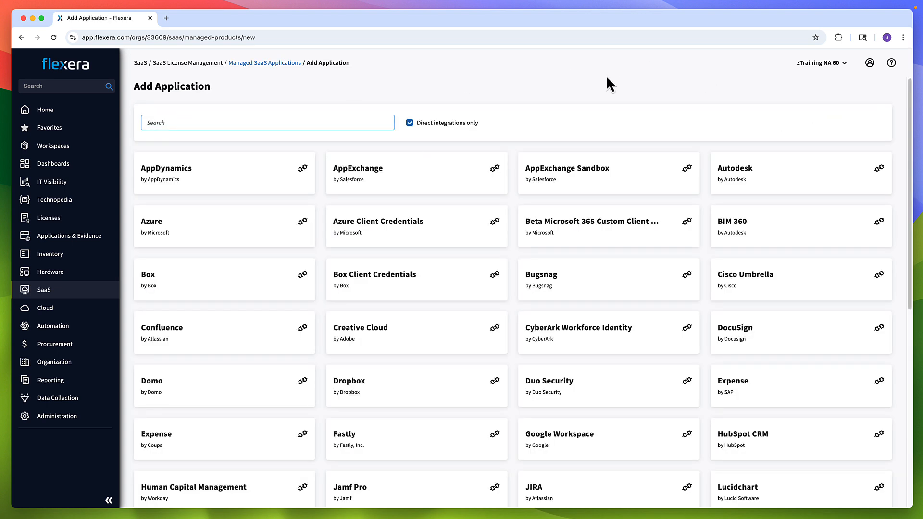
type("microsoft")
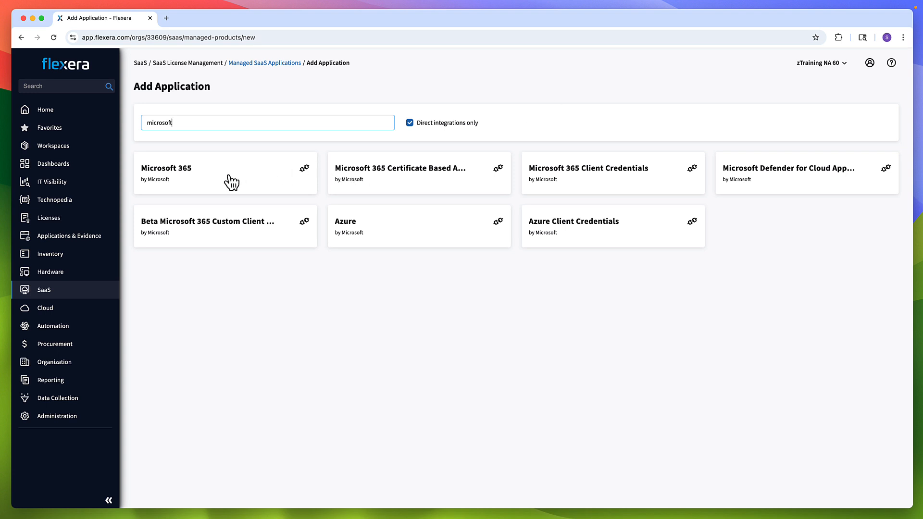
left_click(627, 183)
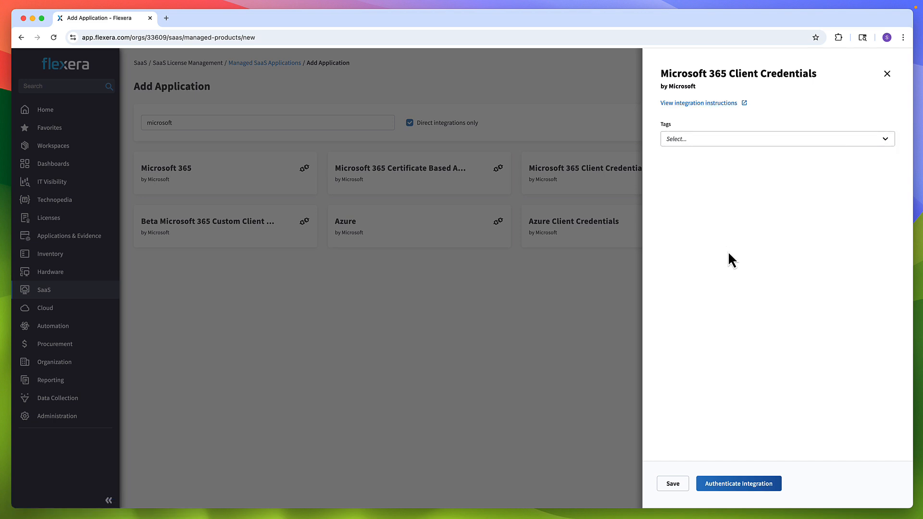
- Start authenticating the integration and enable the Reclamation, Application Access and Application Roster tasks
left_click(742, 484)
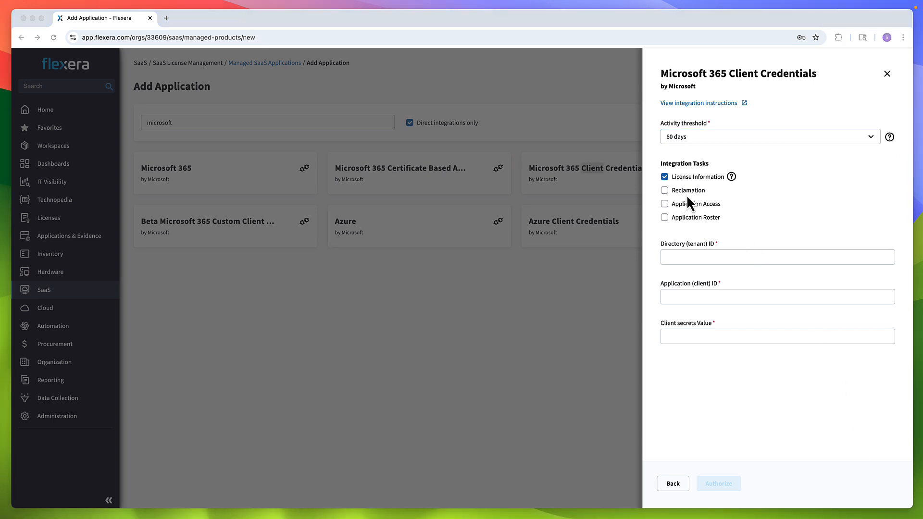
left_click(664, 190)
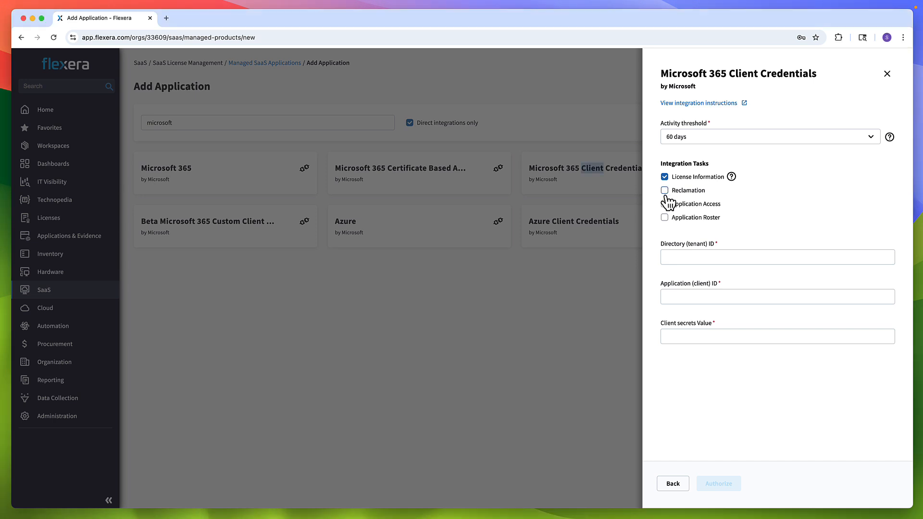
left_click(665, 204)
left_click(666, 217)
- Paste the copied directory (tenant) ID and application (client) ID into their fields of the integration form
left_click(673, 256)
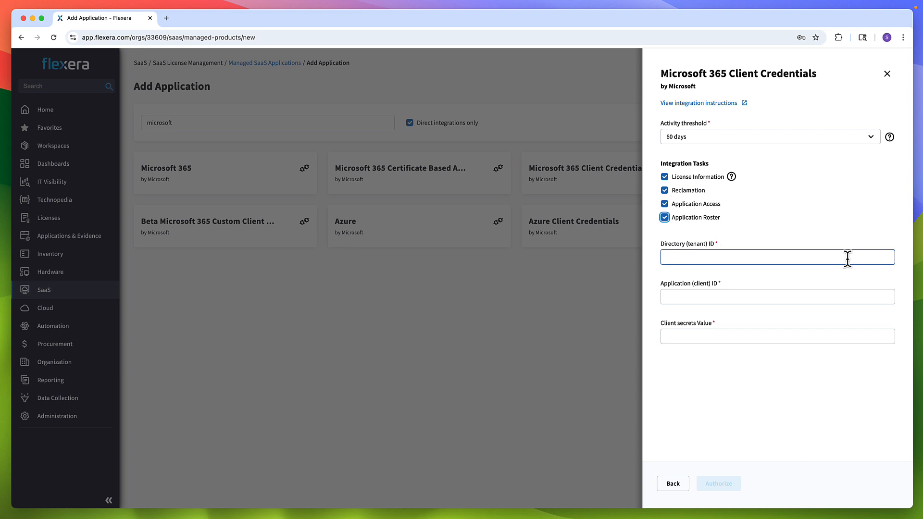
left_click(673, 257)
right_click(673, 257)
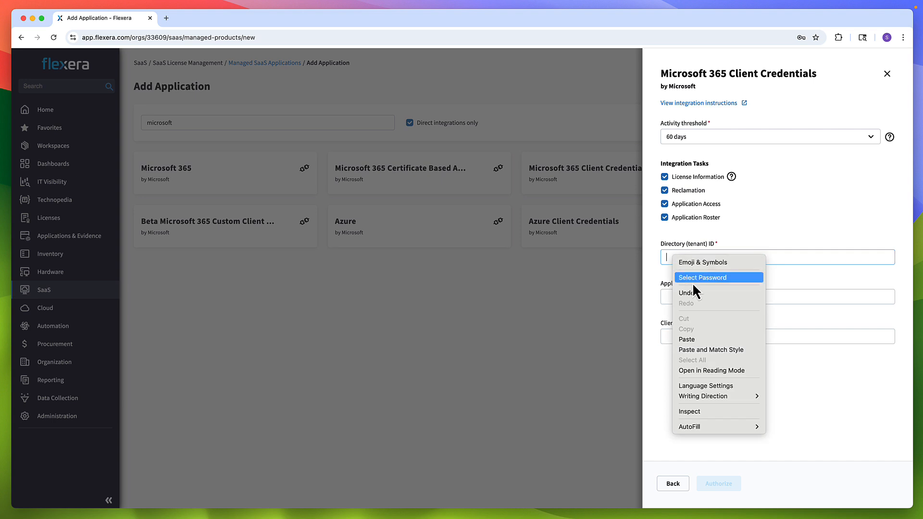
left_click(696, 339)
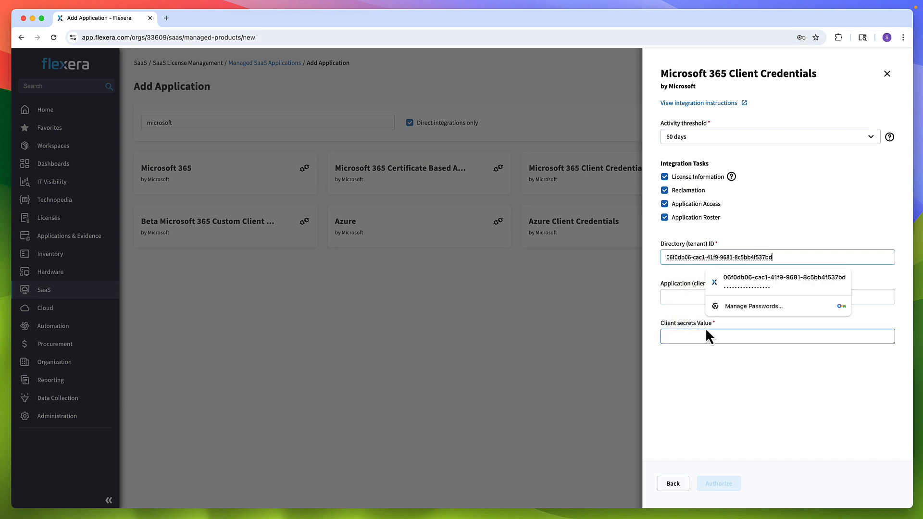
left_click(679, 296)
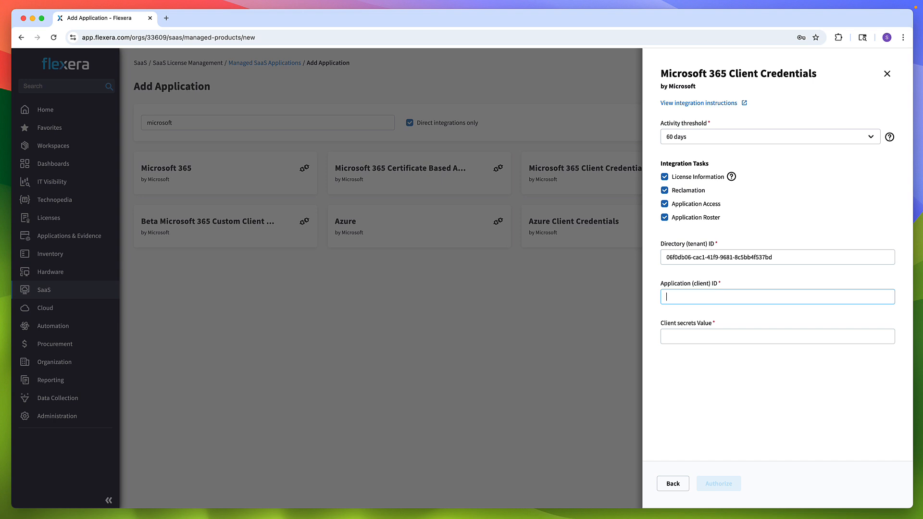
right_click(678, 295)
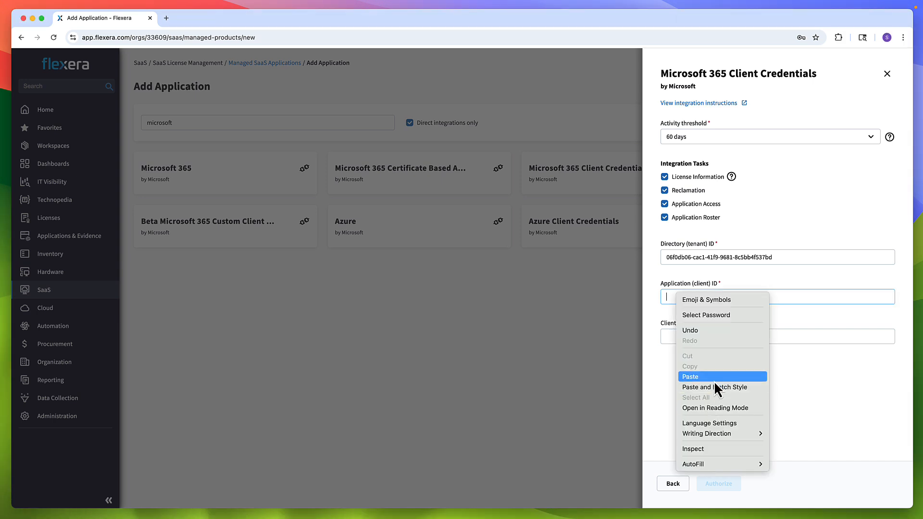
left_click(714, 381)
- Paste the copied client secrets value into its field and authorize the Microsoft 365 integration
left_click(672, 336)
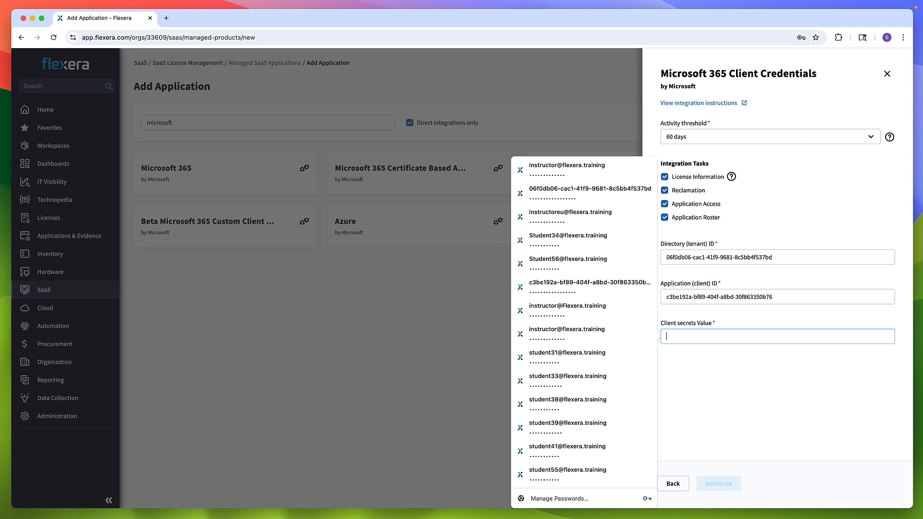
key("super+Tab")
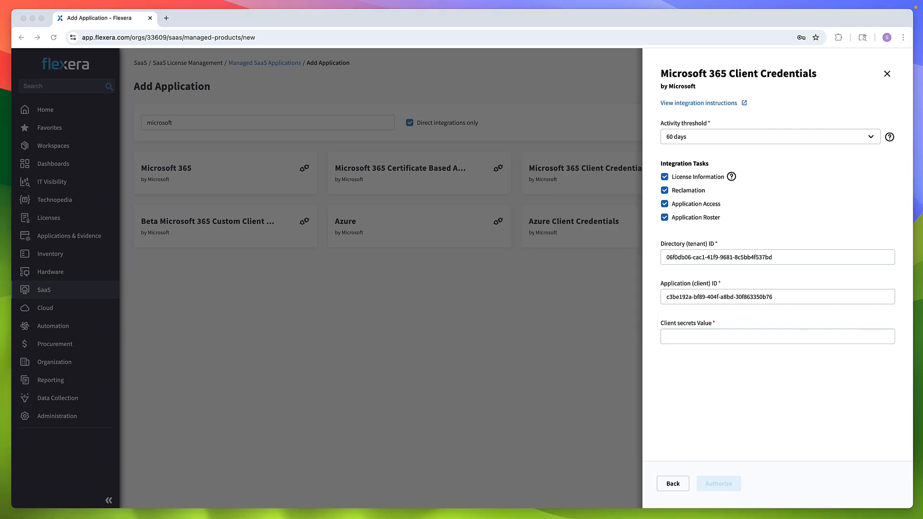
right_click(675, 338)
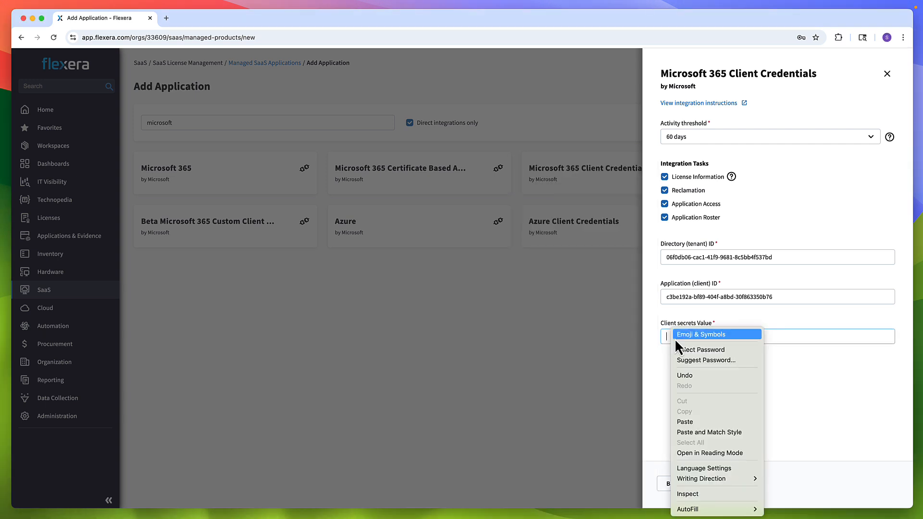
left_click(695, 422)
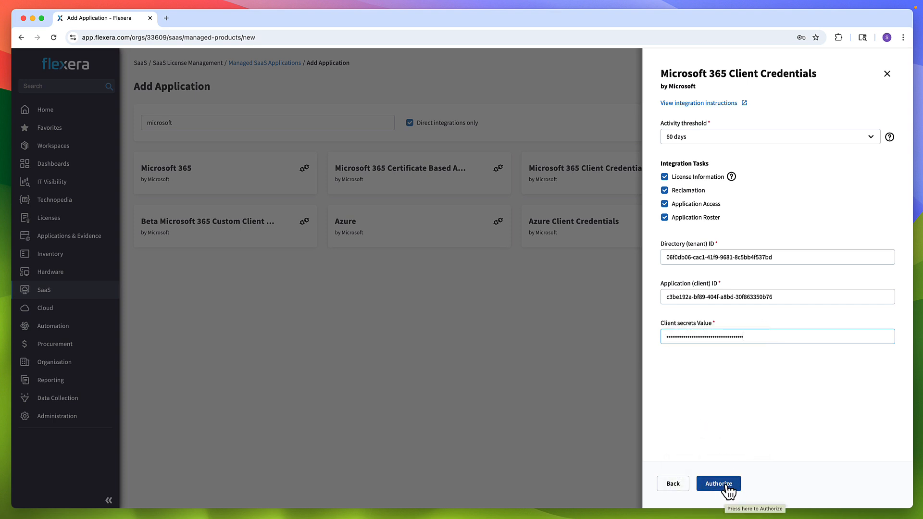
left_click(727, 487)
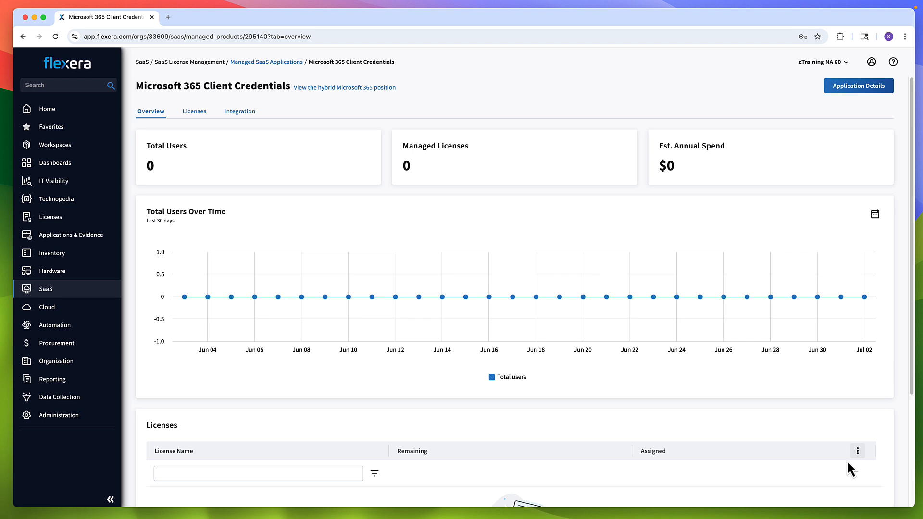
- Check the new application's integration status and tasks, and return to the managed SaaS applications list
left_click(249, 115)
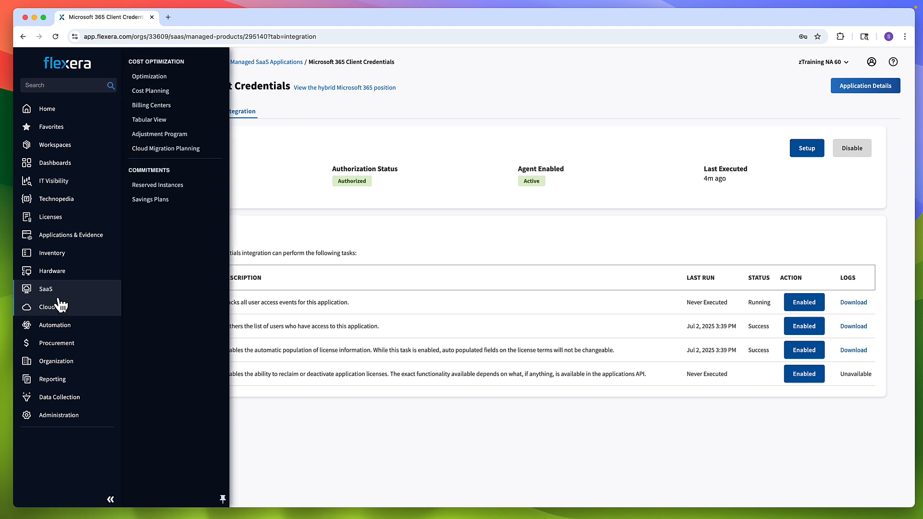
mouse_move(46, 292)
left_click(183, 158)
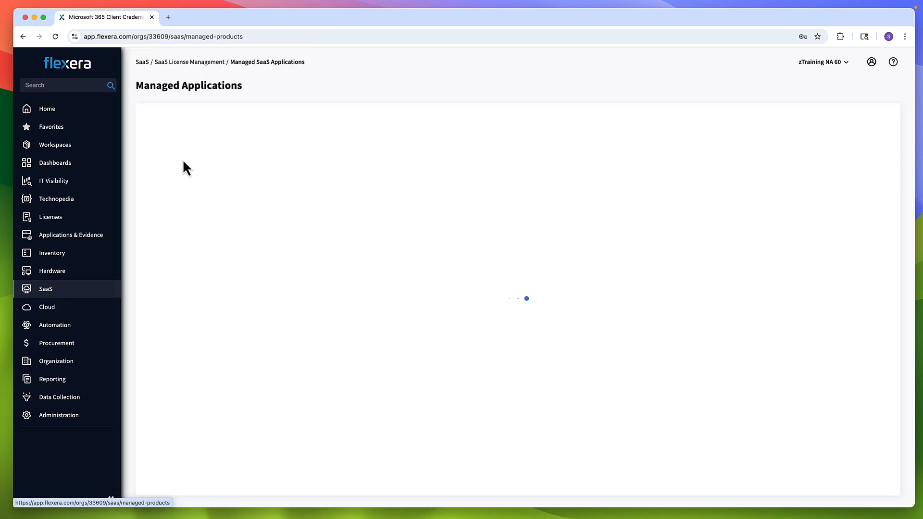